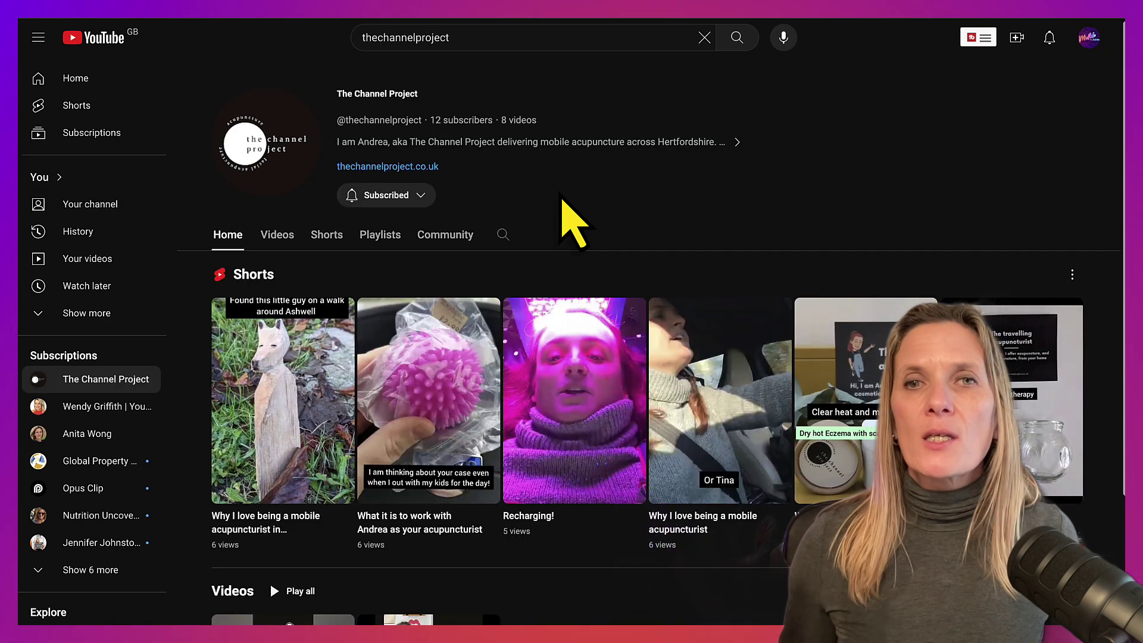
Open the Midlife Tubers channel home page with its featured video, via Your channel
{"action": "scroll", "coordinate": [563, 202], "scroll_direction": "down", "scroll_amount": 3}
{"action": "scroll", "coordinate": [561, 265], "scroll_direction": "up", "scroll_amount": 4}
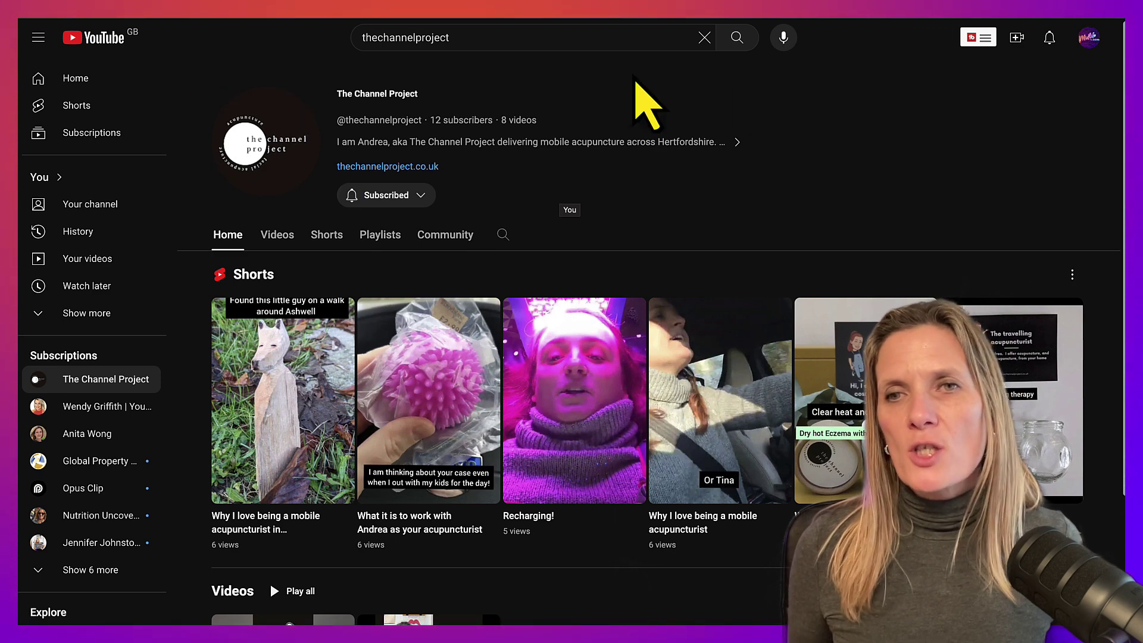
{"action": "left_click", "coordinate": [90, 203]}
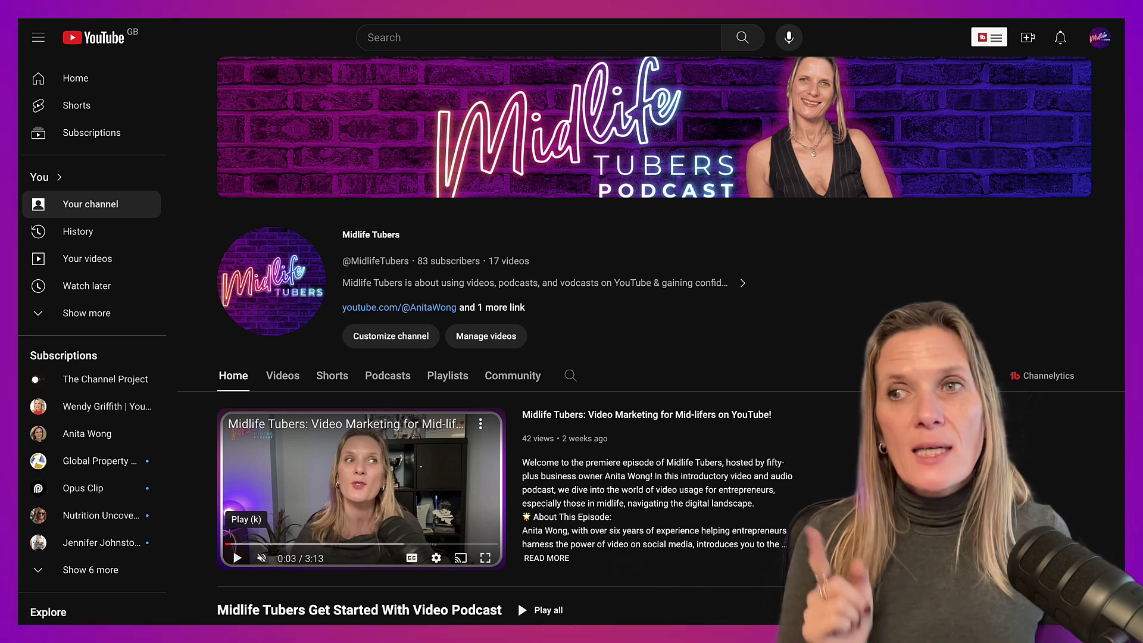
{"action": "left_click", "coordinate": [386, 336]}
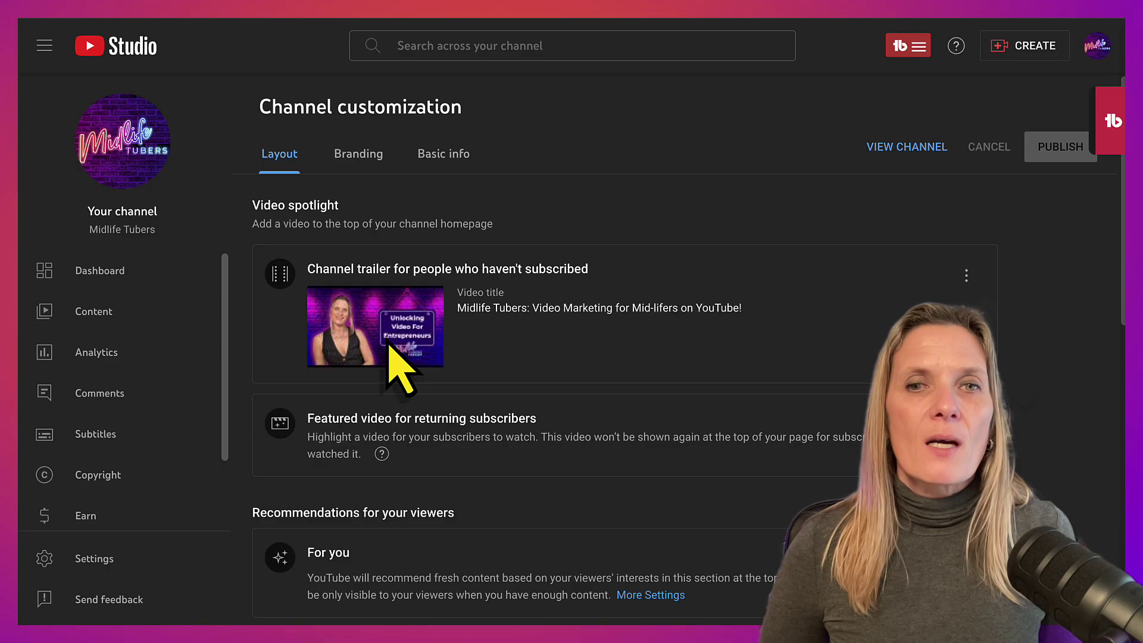
{"action": "left_click", "coordinate": [354, 155]}
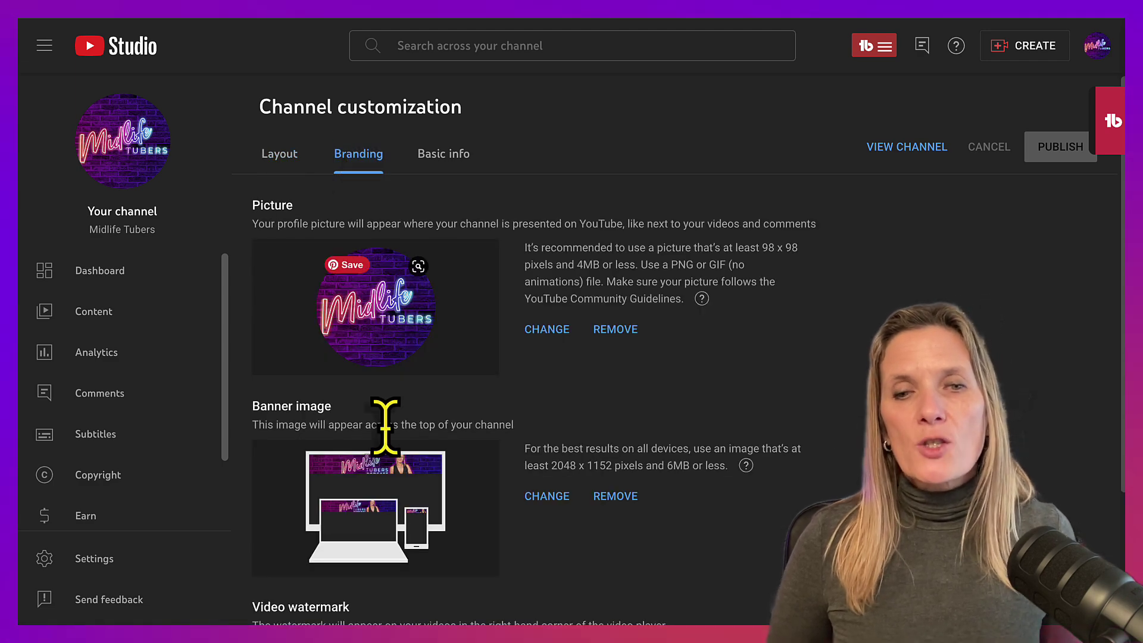
{"action": "scroll", "coordinate": [383, 413], "scroll_direction": "down", "scroll_amount": 2}
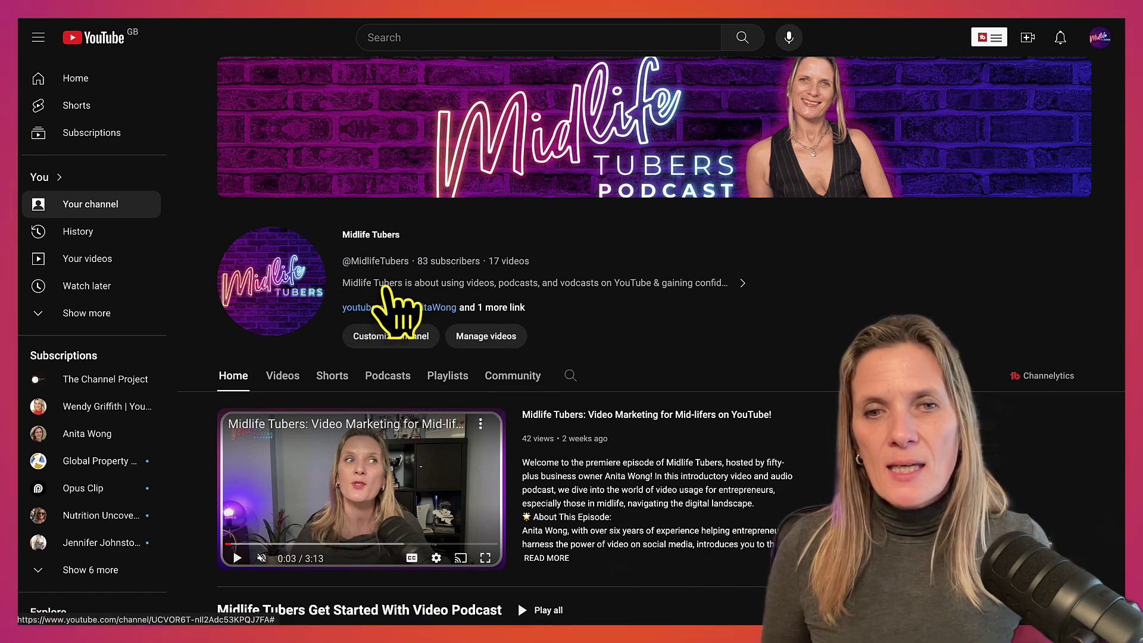
{"action": "left_click", "coordinate": [682, 281]}
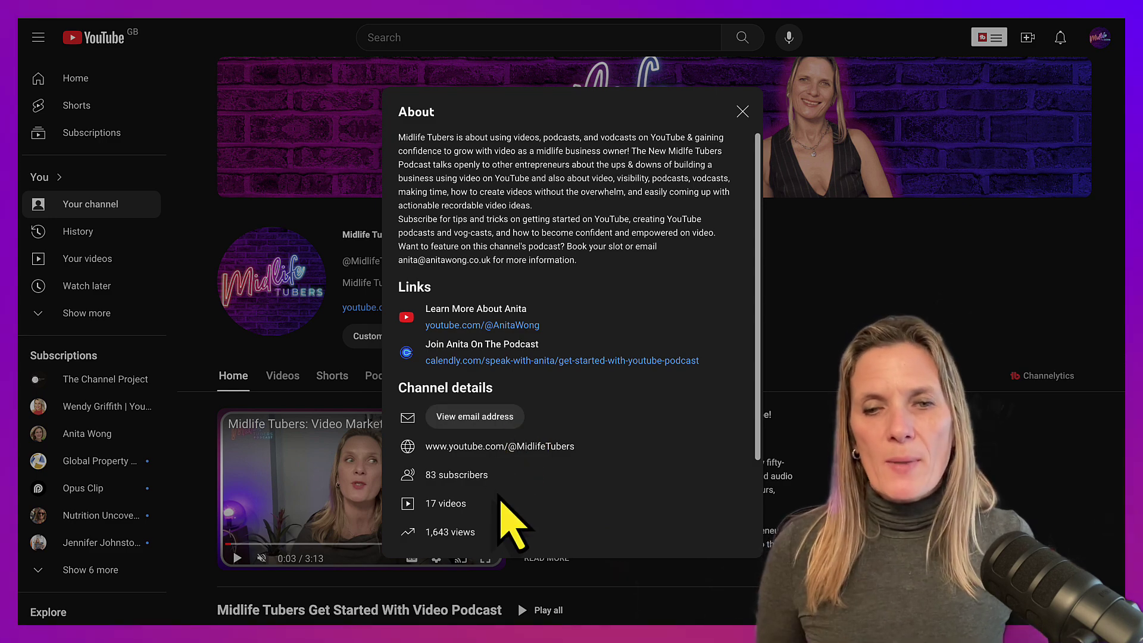
{"action": "left_click", "coordinate": [742, 112]}
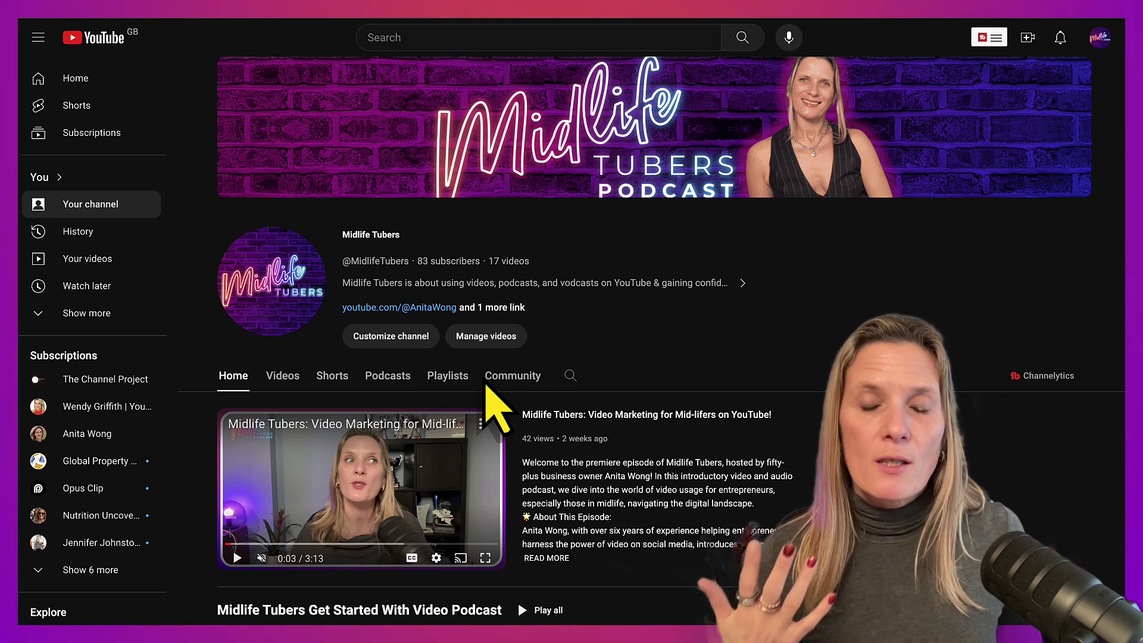
{"action": "left_click", "coordinate": [416, 337]}
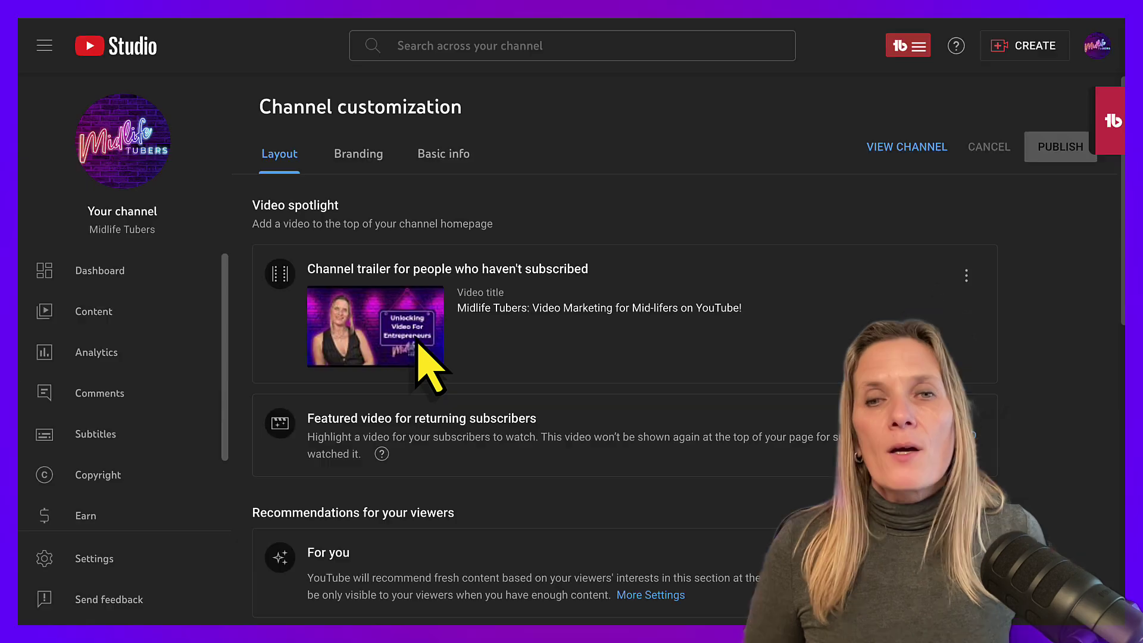
{"action": "left_click", "coordinate": [439, 155]}
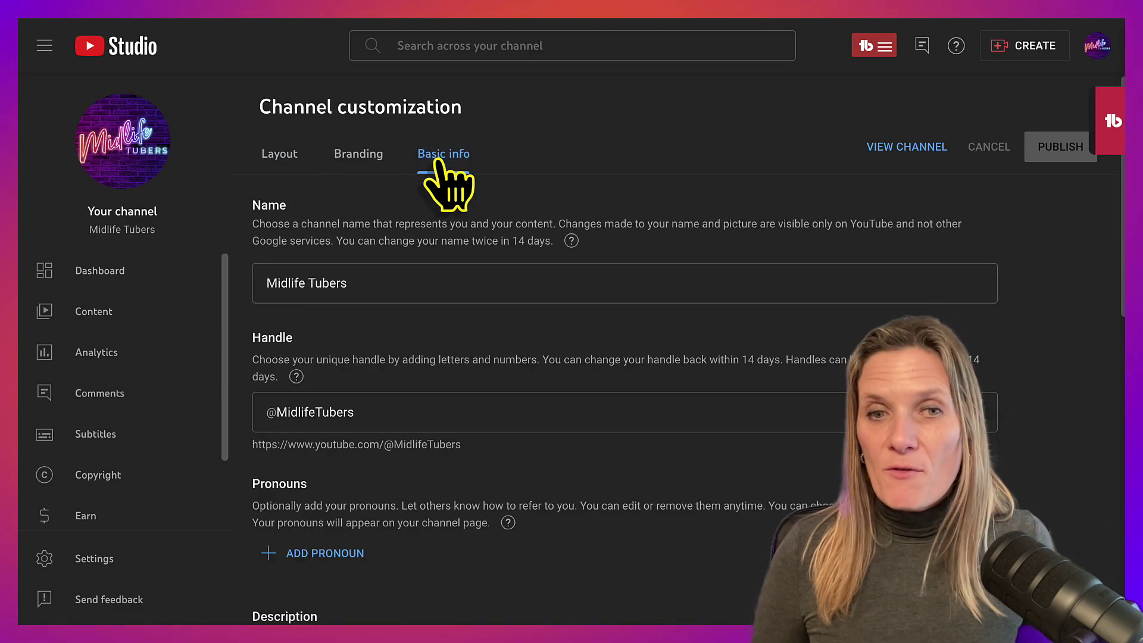
{"action": "scroll", "coordinate": [444, 178], "scroll_direction": "down", "scroll_amount": 6}
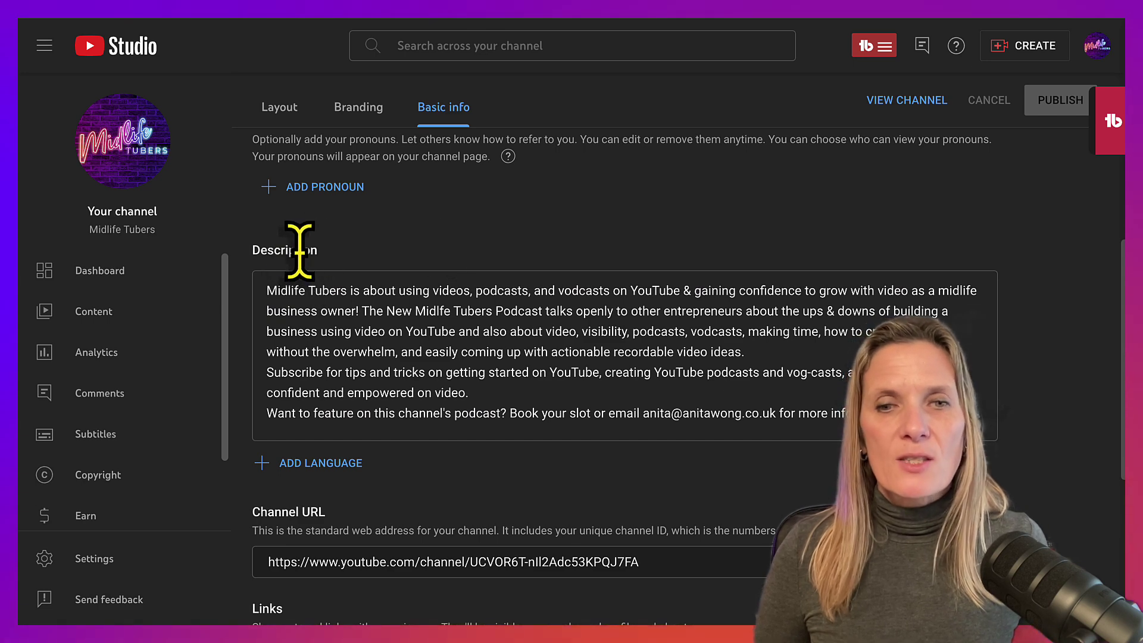
{"action": "left_click", "coordinate": [586, 291]}
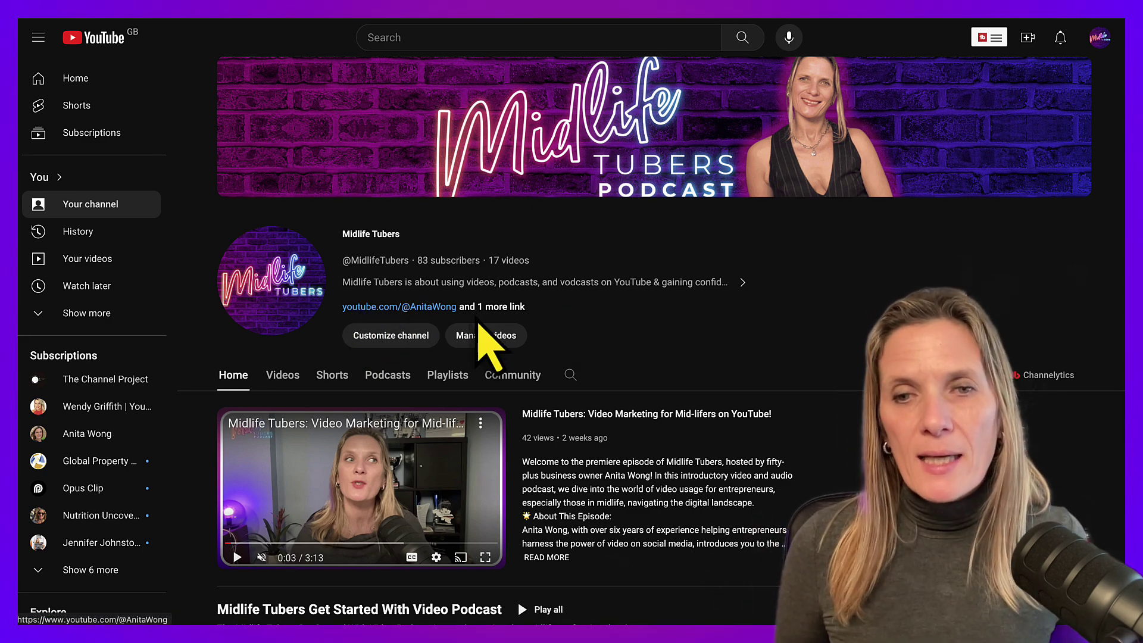
{"action": "left_click", "coordinate": [494, 307]}
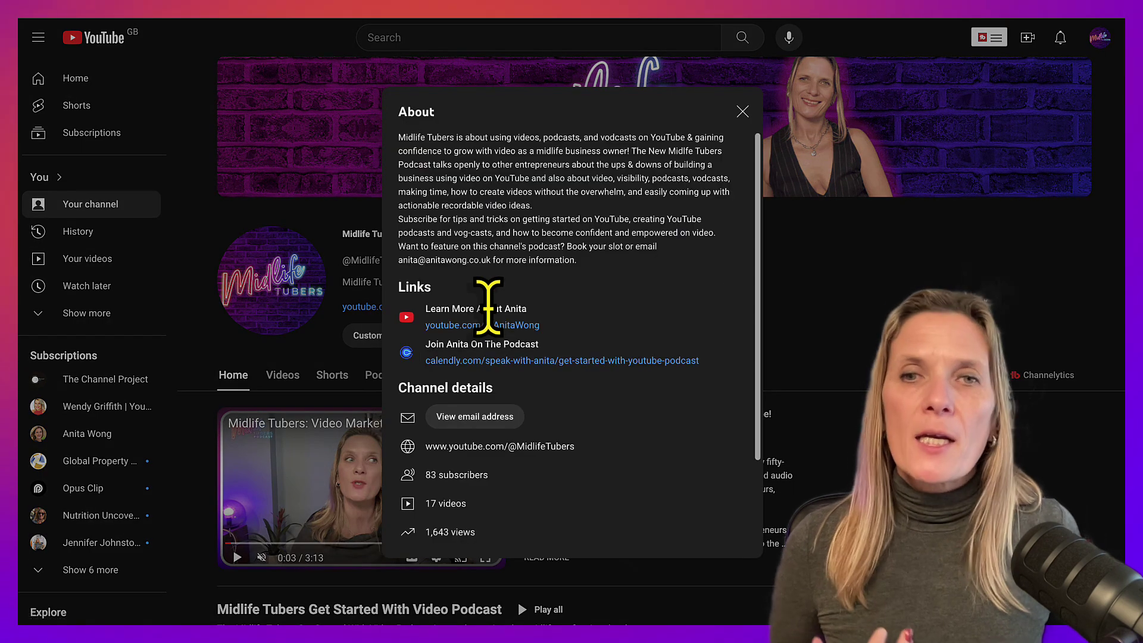
{"action": "scroll", "coordinate": [488, 307], "scroll_direction": "down", "scroll_amount": 2}
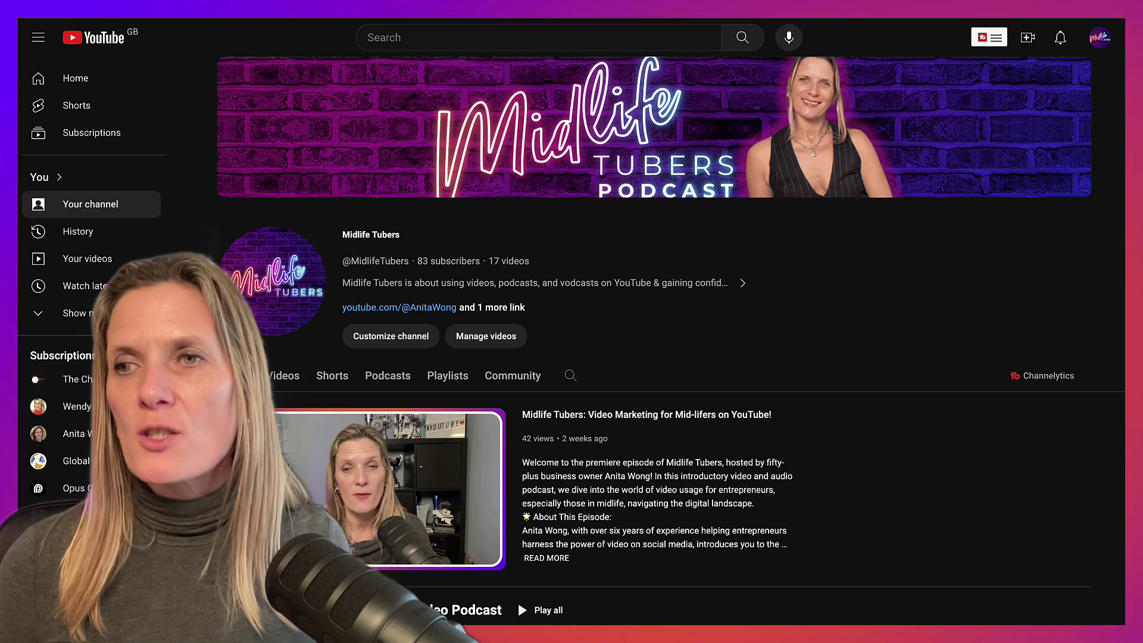
Go from the account menu to the YouTube Studio dashboard and its Settings
{"action": "left_click", "coordinate": [1099, 39]}
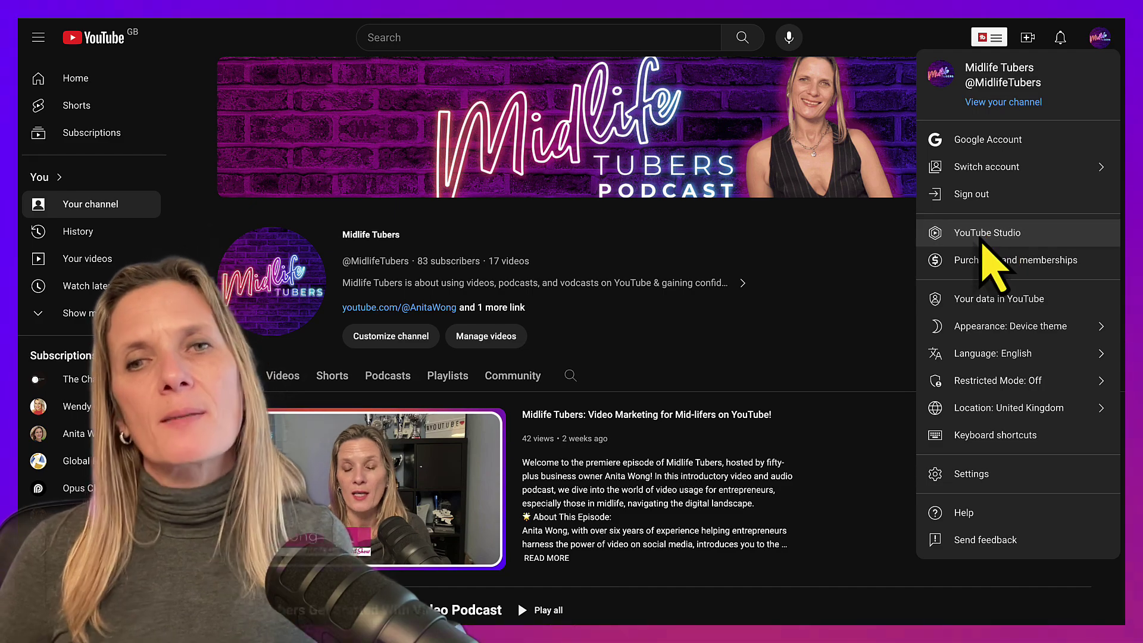
{"action": "left_click", "coordinate": [985, 234]}
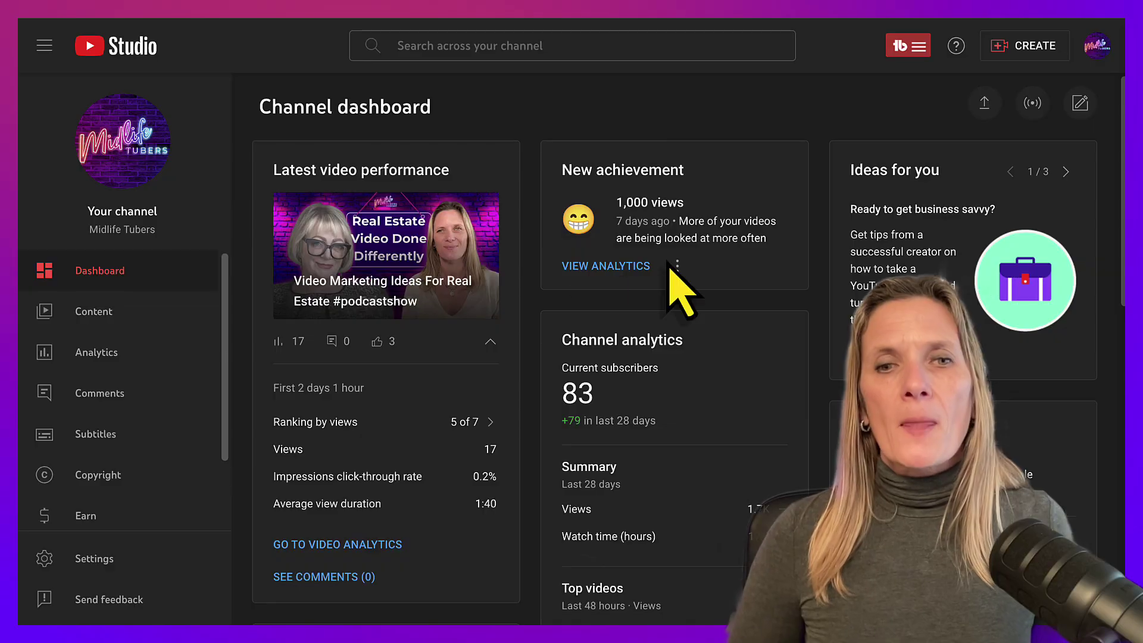
{"action": "left_click", "coordinate": [98, 566]}
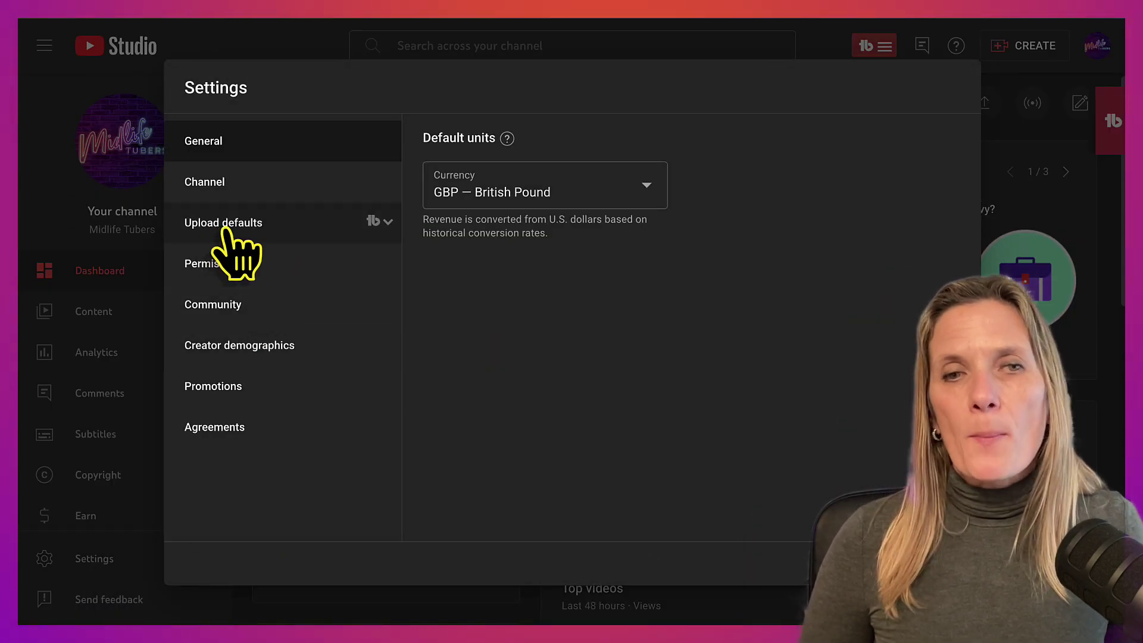
Review Upload defaults: the Wednesday episodes and Spotify podcast description, and Unlisted visibility
{"action": "left_click", "coordinate": [227, 230]}
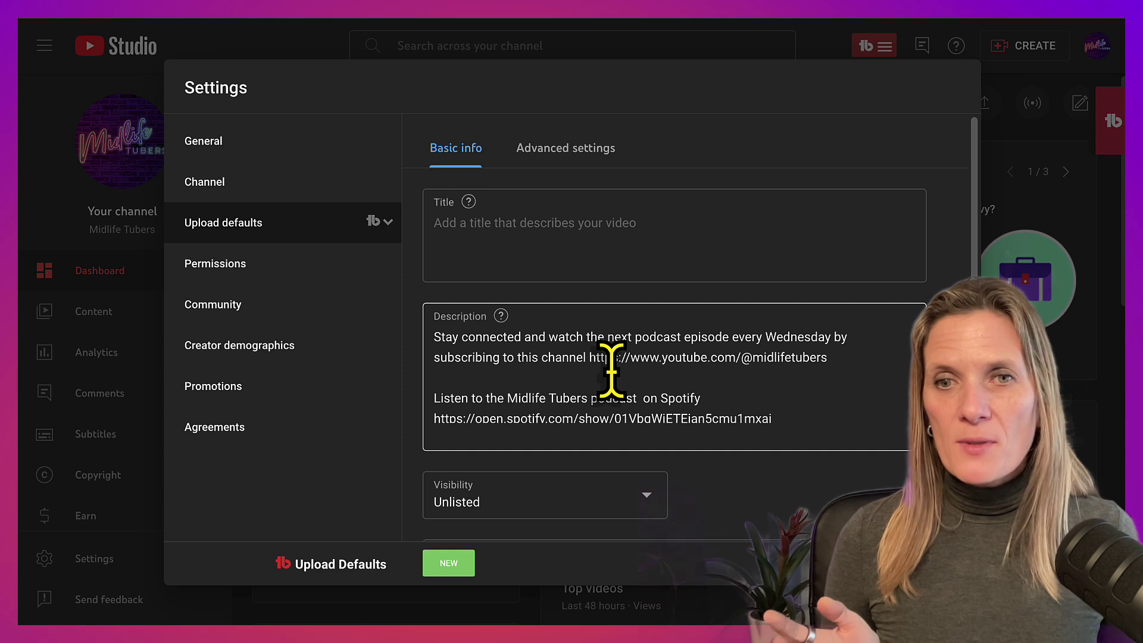
{"action": "scroll", "coordinate": [611, 369], "scroll_direction": "down", "scroll_amount": 1}
{"action": "scroll", "coordinate": [611, 369], "scroll_direction": "up", "scroll_amount": 1}
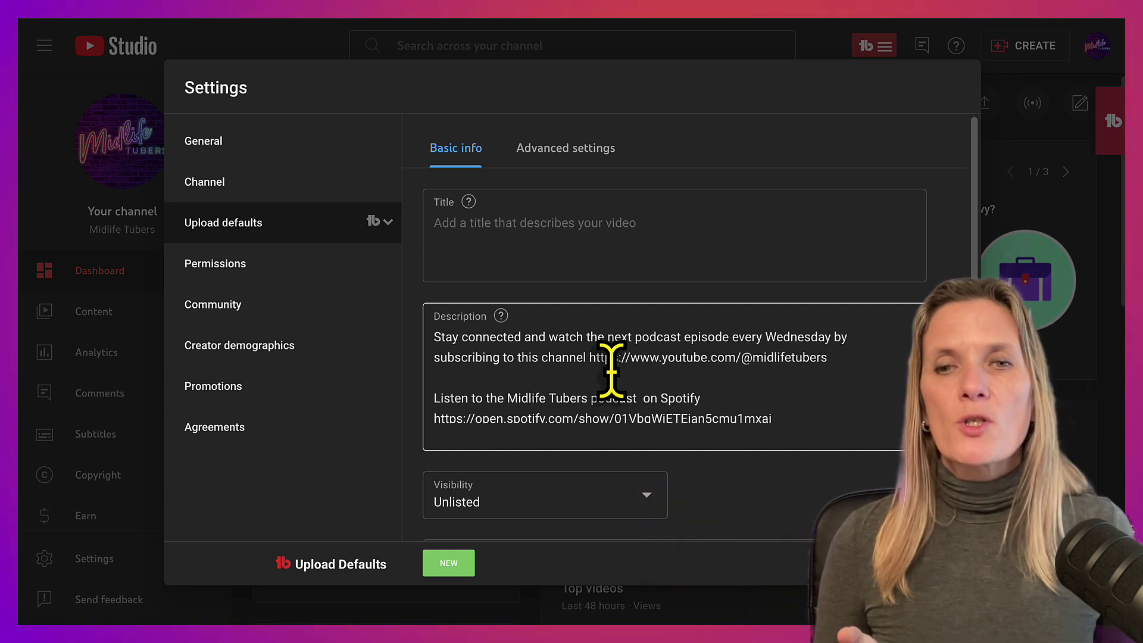
{"action": "scroll", "coordinate": [611, 369], "scroll_direction": "down", "scroll_amount": 1}
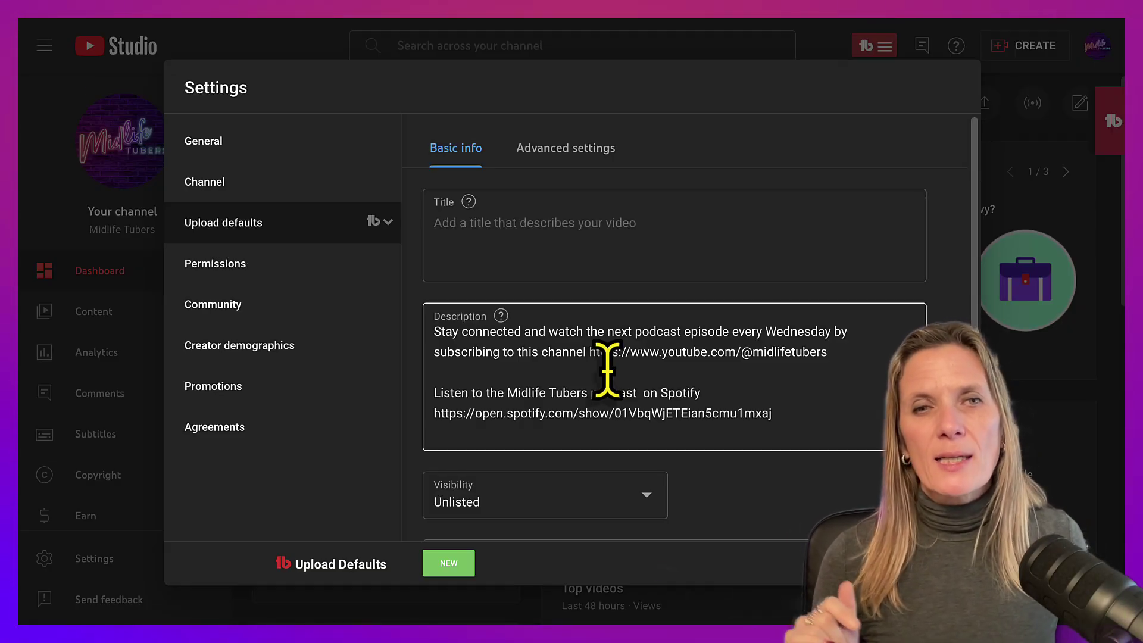
Check United Kingdom residence and keywords in Channel Basic info, then view Advanced settings
{"action": "left_click", "coordinate": [204, 152]}
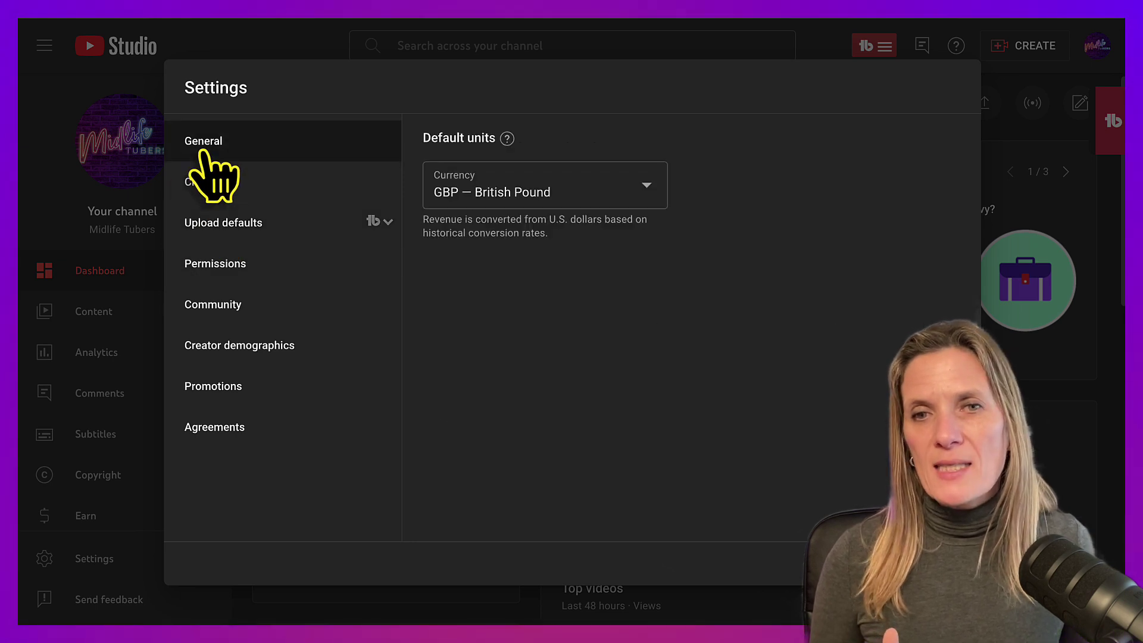
{"action": "left_click", "coordinate": [208, 186]}
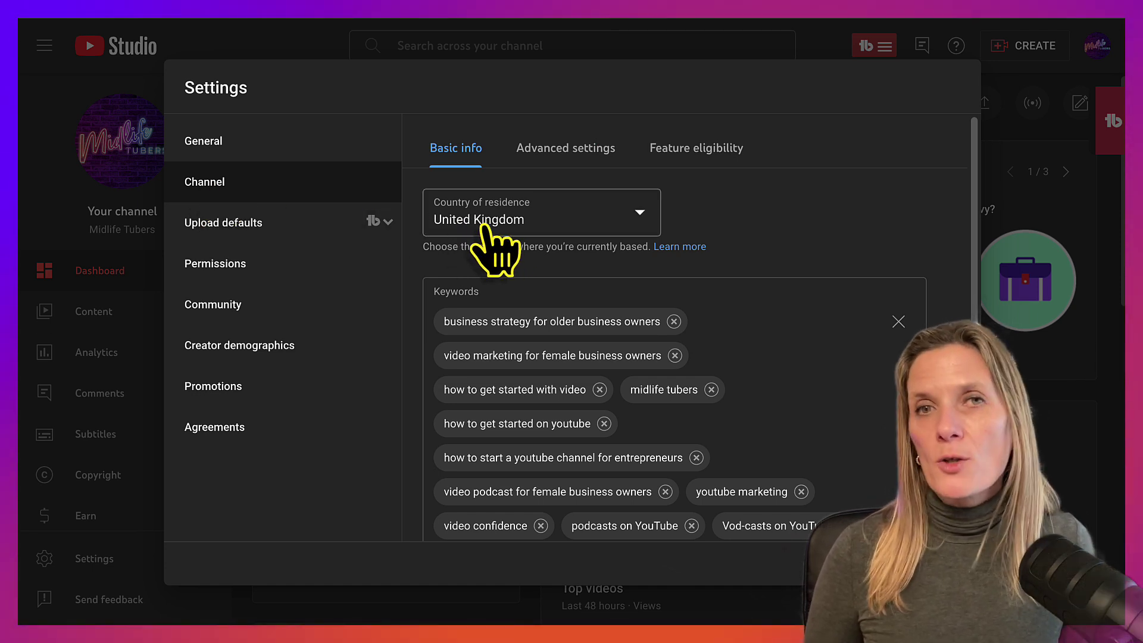
{"action": "scroll", "coordinate": [484, 226], "scroll_direction": "down", "scroll_amount": 2}
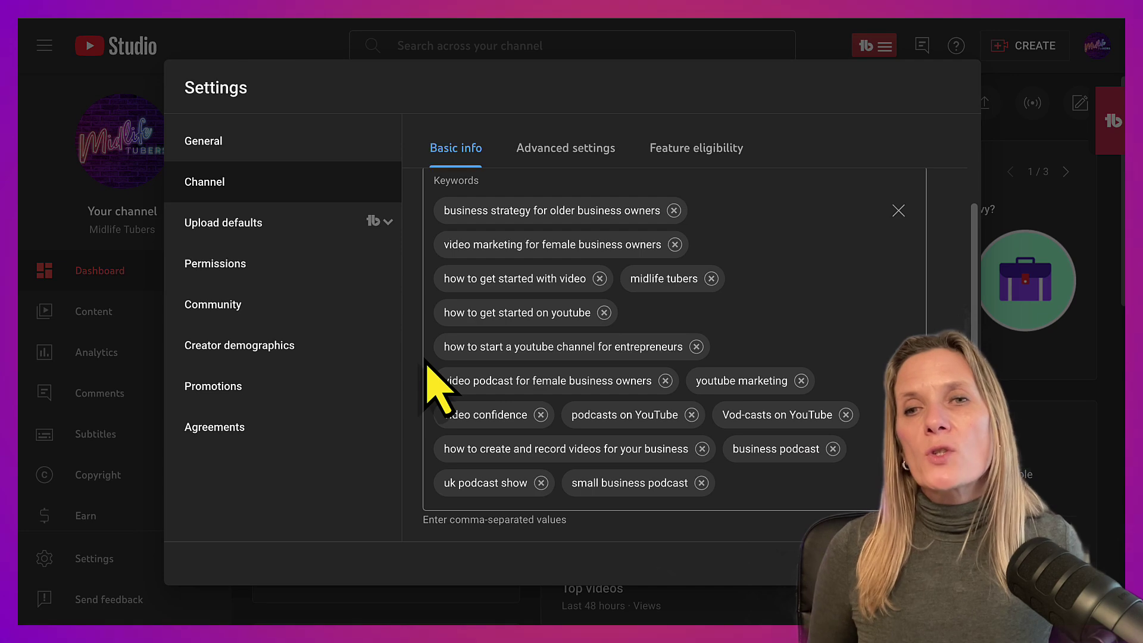
{"action": "left_click_drag", "start_coordinate": [454, 373], "coordinate": [451, 371]}
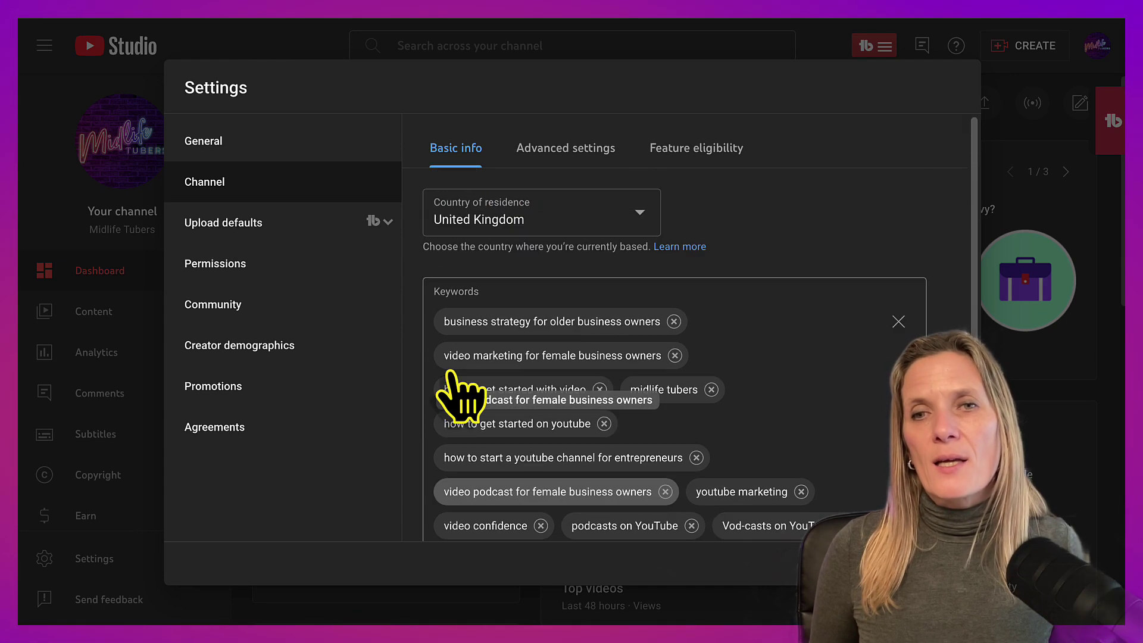
{"action": "left_click_drag", "start_coordinate": [478, 319], "coordinate": [494, 286]}
{"action": "left_click", "coordinate": [544, 150]}
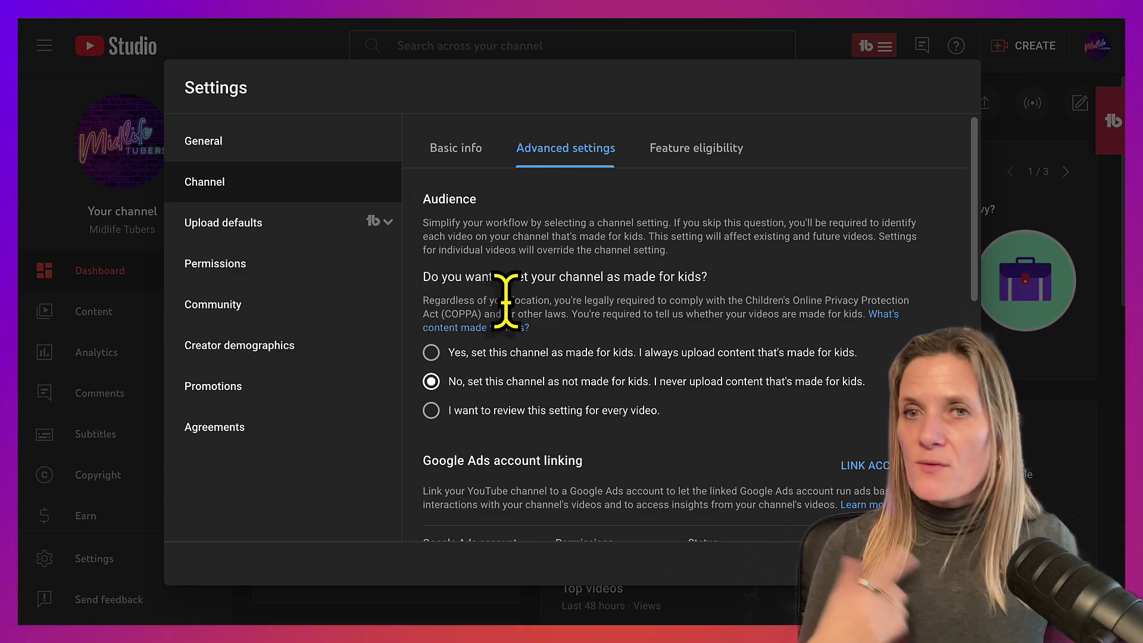
Review the not-made-for-kids advanced settings, then view the Feature eligibility levels
{"action": "scroll", "coordinate": [504, 301], "scroll_direction": "down", "scroll_amount": 3}
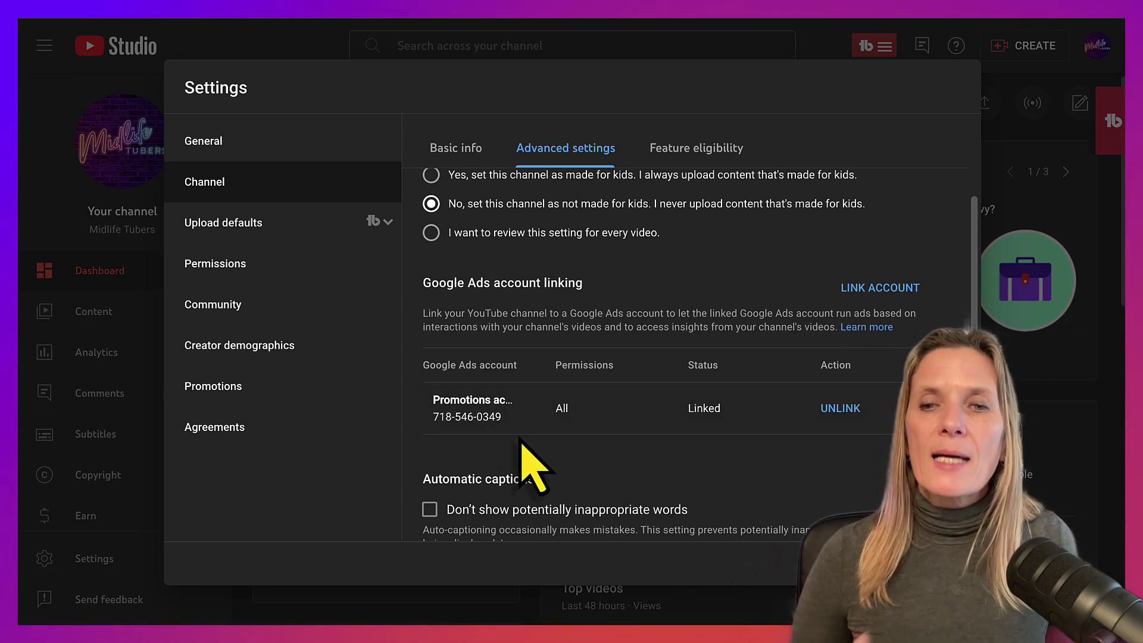
{"action": "scroll", "coordinate": [526, 459], "scroll_direction": "down", "scroll_amount": 6}
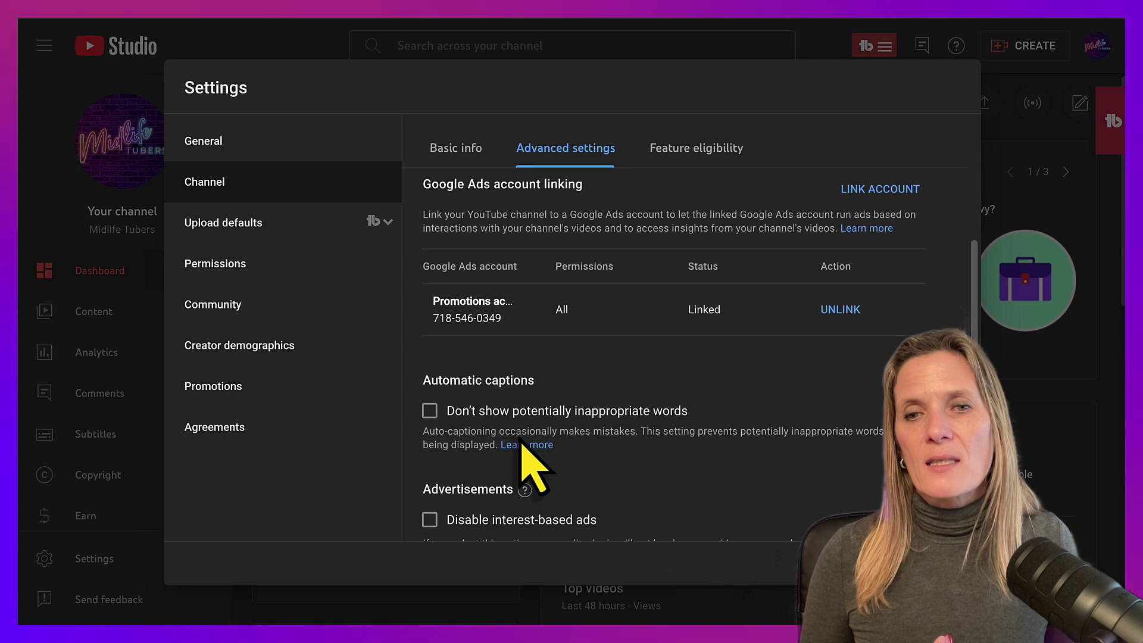
{"action": "scroll", "coordinate": [695, 150], "scroll_direction": "up", "scroll_amount": 1}
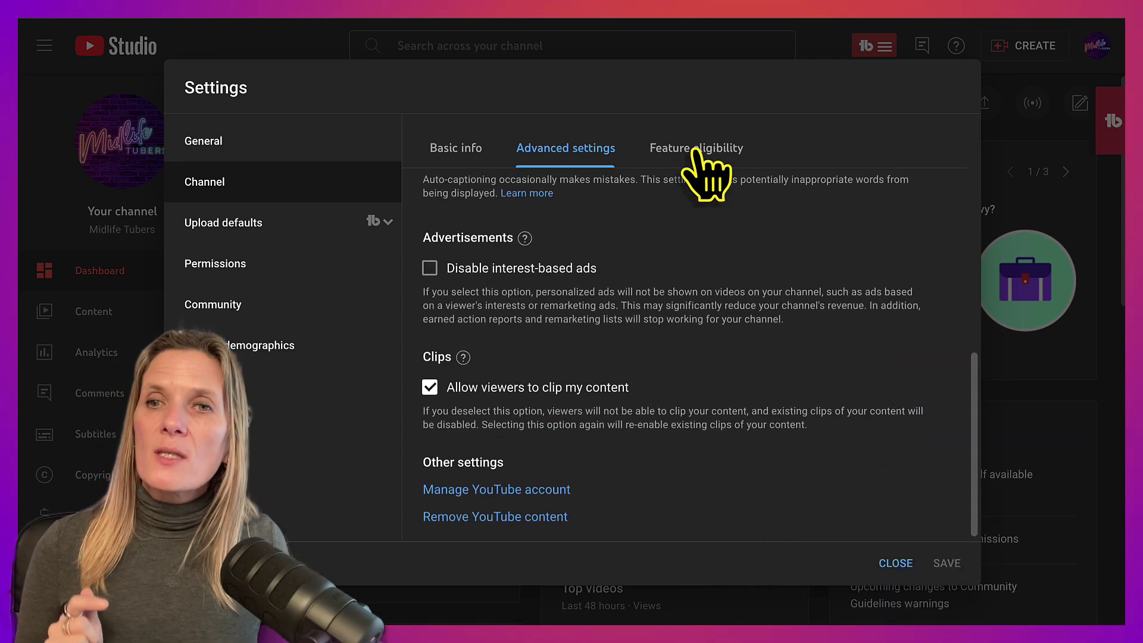
{"action": "left_click", "coordinate": [696, 149]}
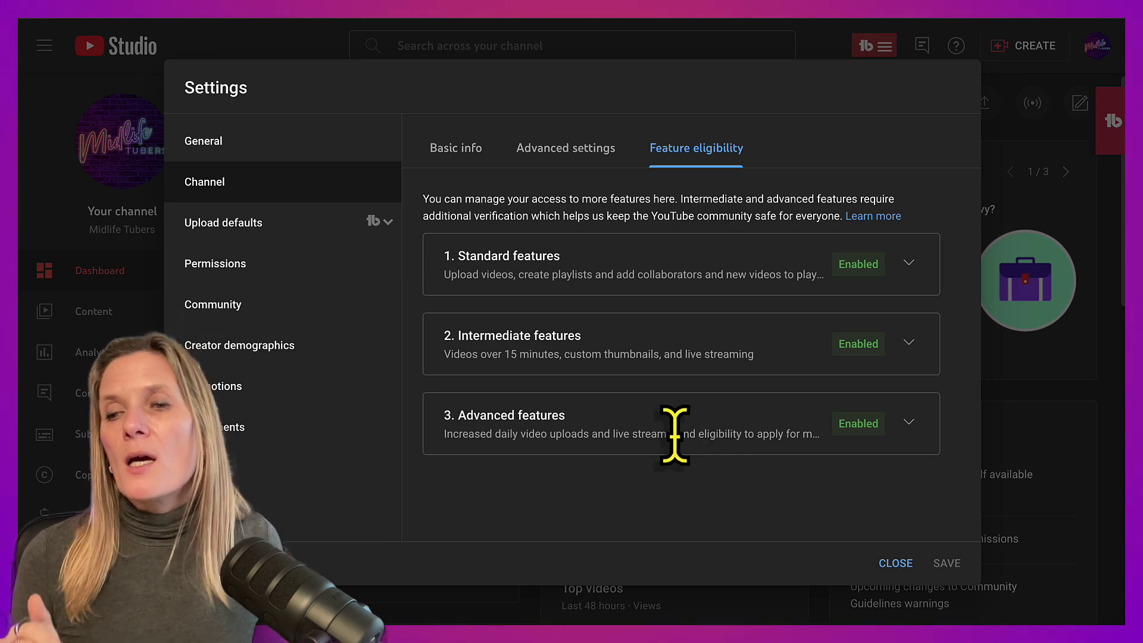
Expand the Advanced, Intermediate and Standard features cards to see their requirements
{"action": "left_click", "coordinate": [908, 423]}
{"action": "scroll", "coordinate": [911, 424], "scroll_direction": "down", "scroll_amount": 2}
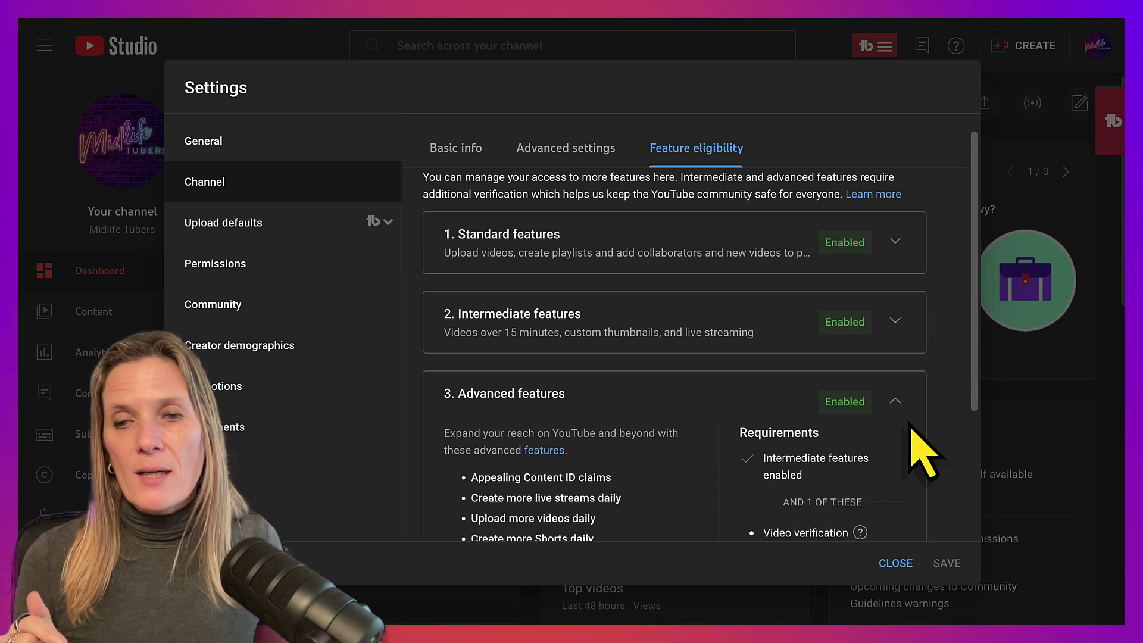
{"action": "scroll", "coordinate": [909, 423], "scroll_direction": "up", "scroll_amount": 3}
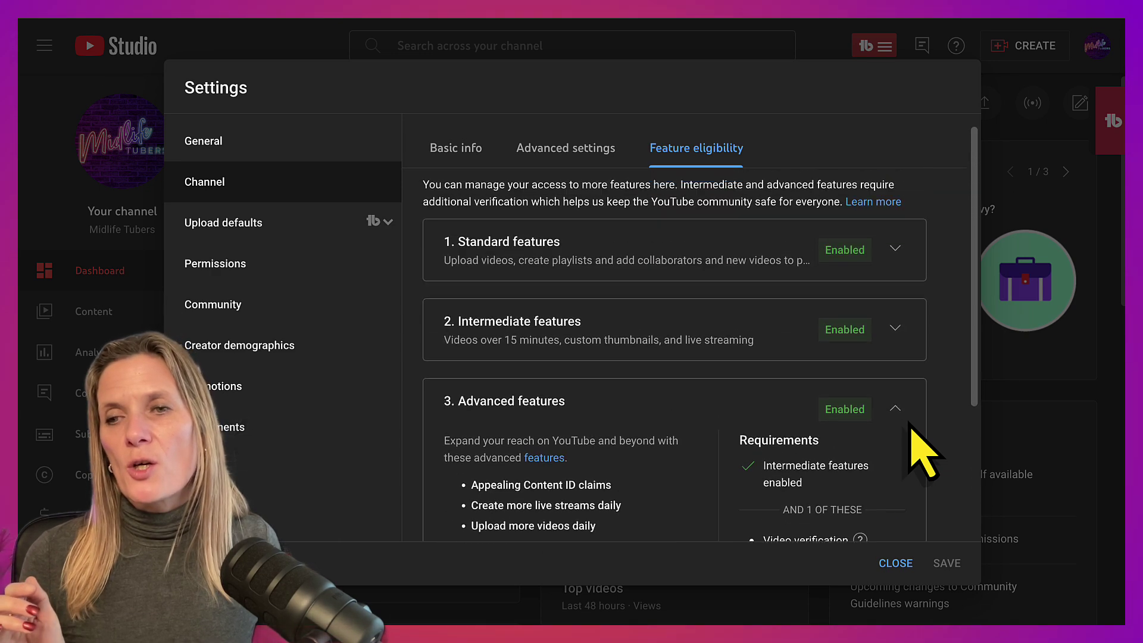
{"action": "left_click", "coordinate": [895, 343]}
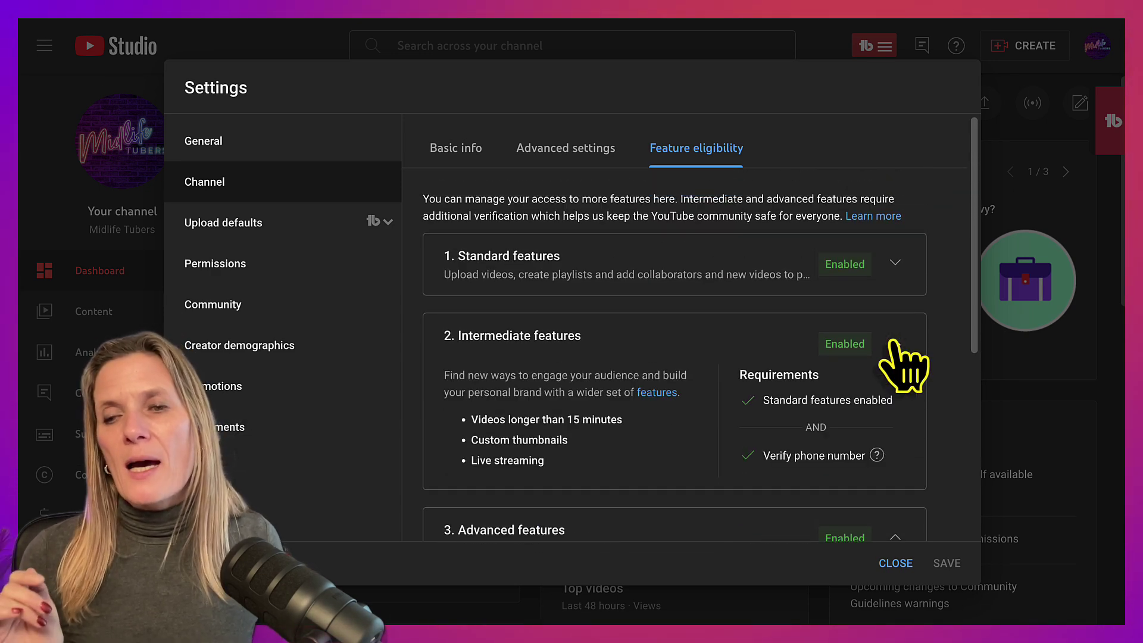
{"action": "left_click", "coordinate": [895, 262]}
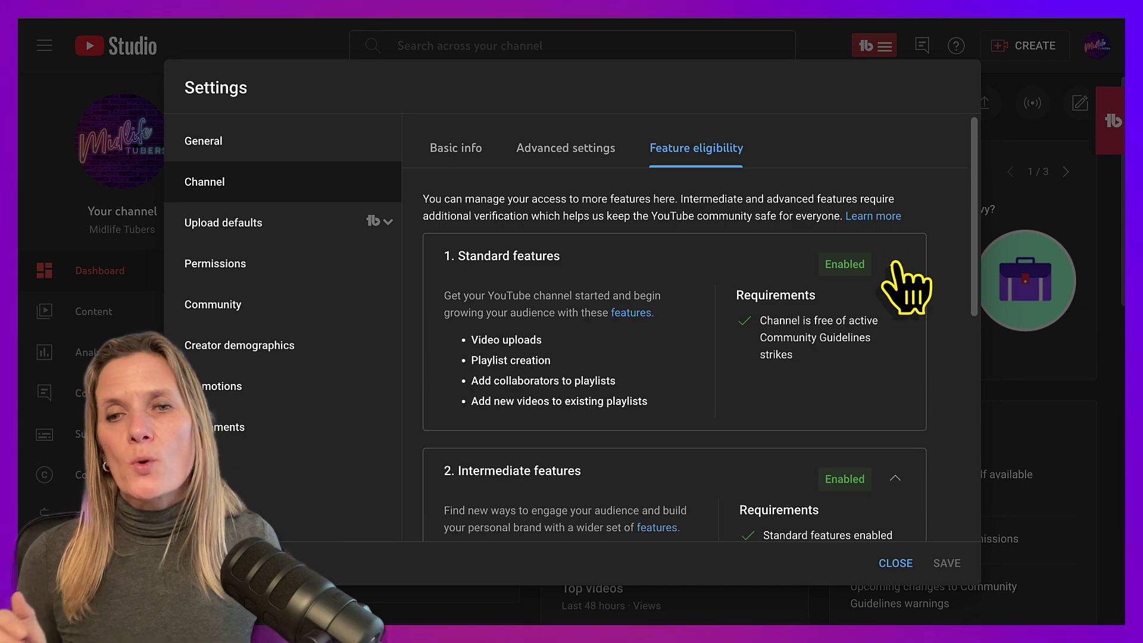